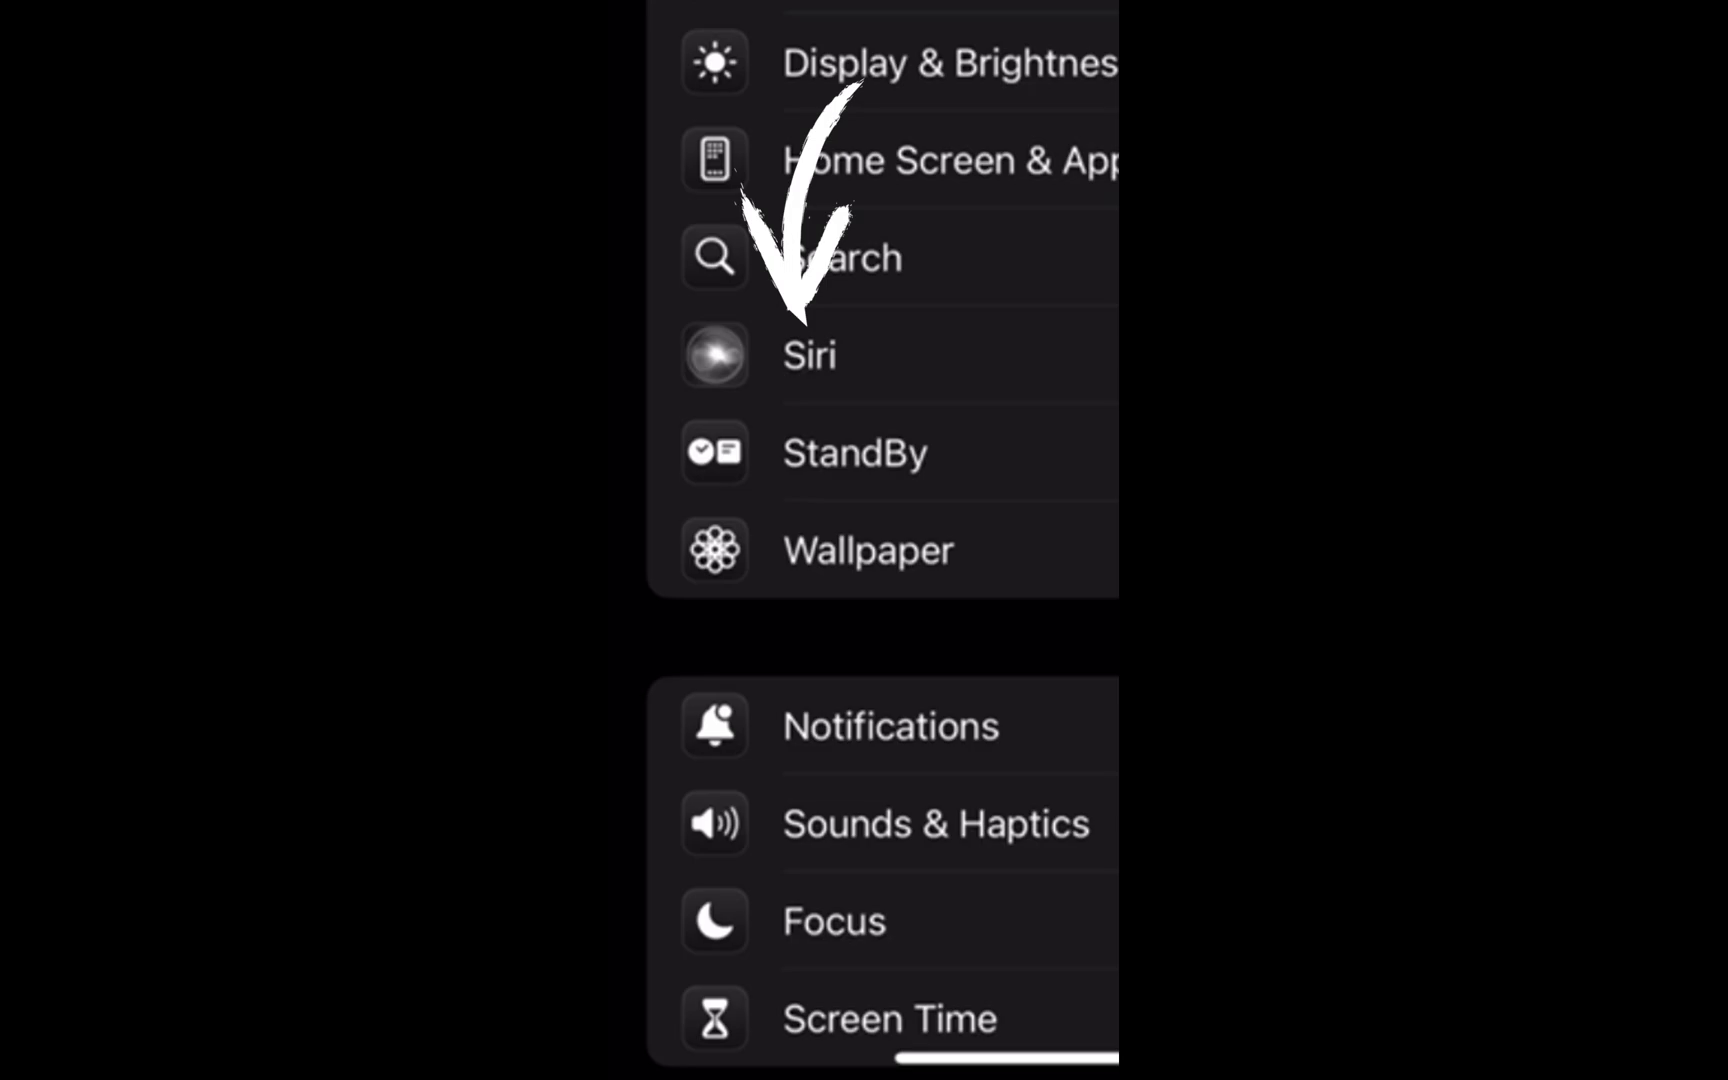
- Show the Siri Talk to Siri page with "Hey Siri" as the listening option
{"action": "left_click", "coordinate": [810, 656]}
{"action": "left_click", "coordinate": [810, 571]}
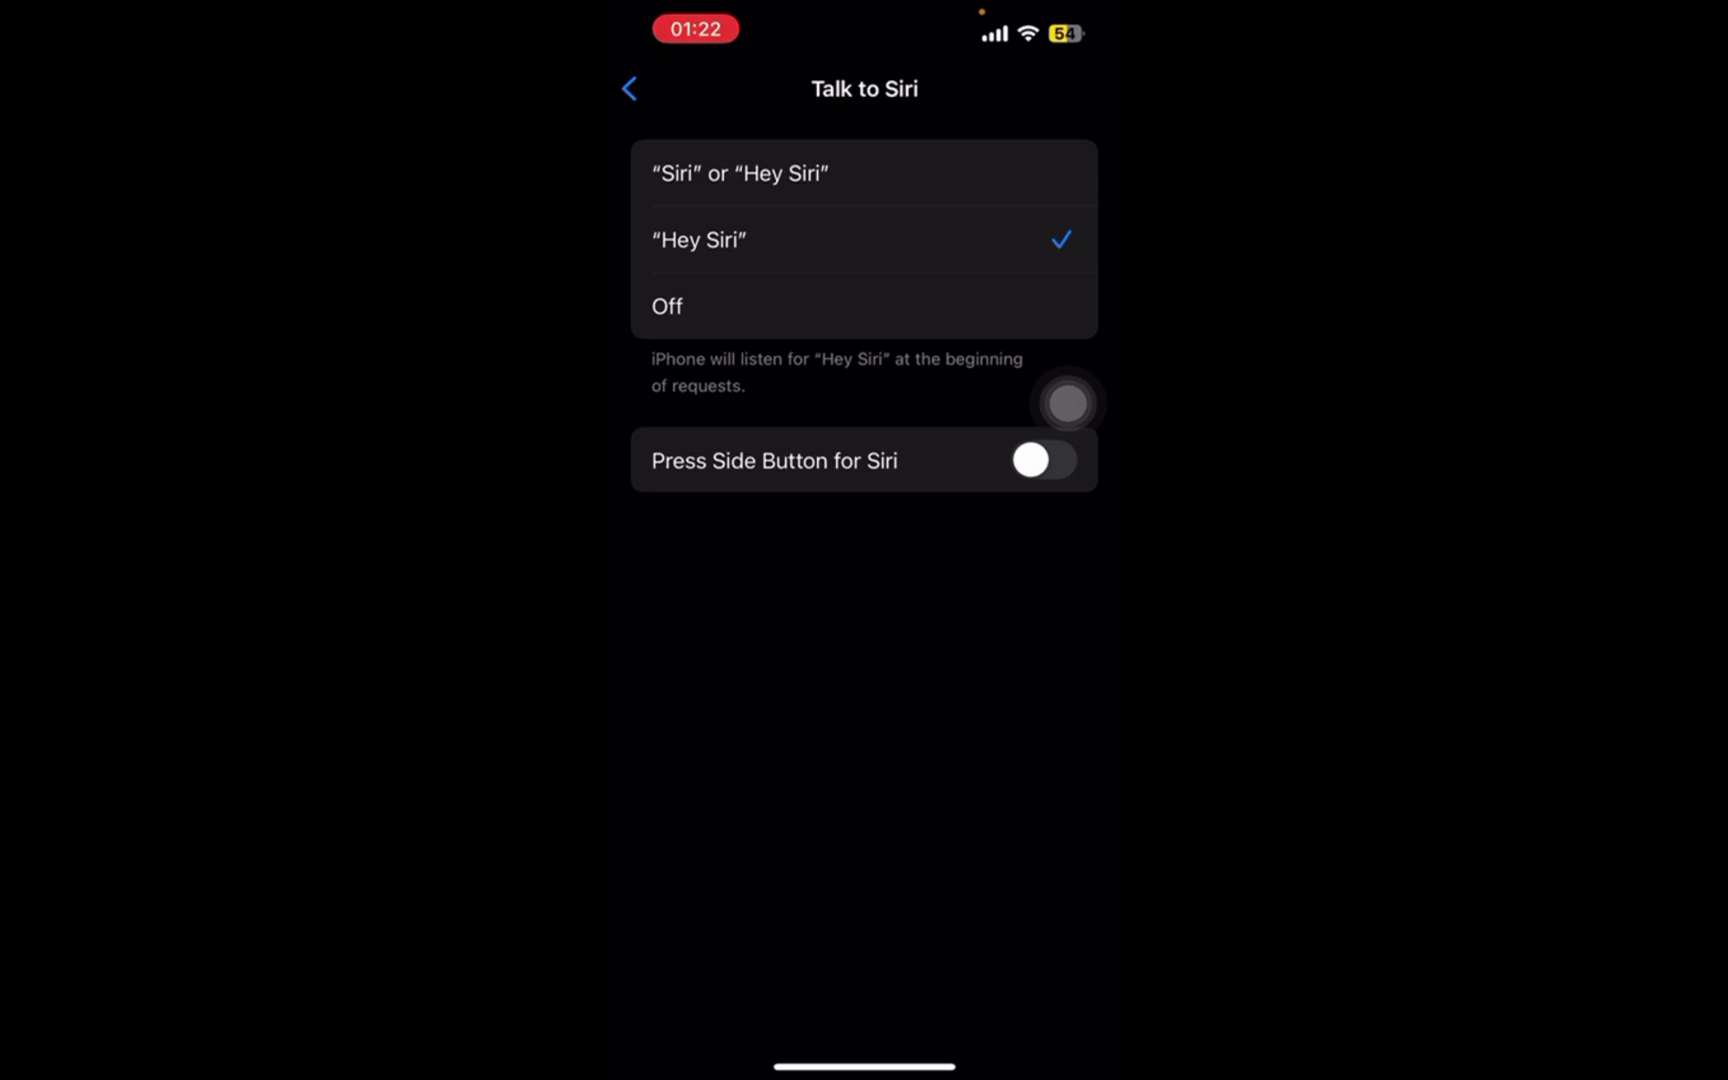
- Leave the Siri settings for the main list and show the General page
{"action": "left_click", "coordinate": [628, 87]}
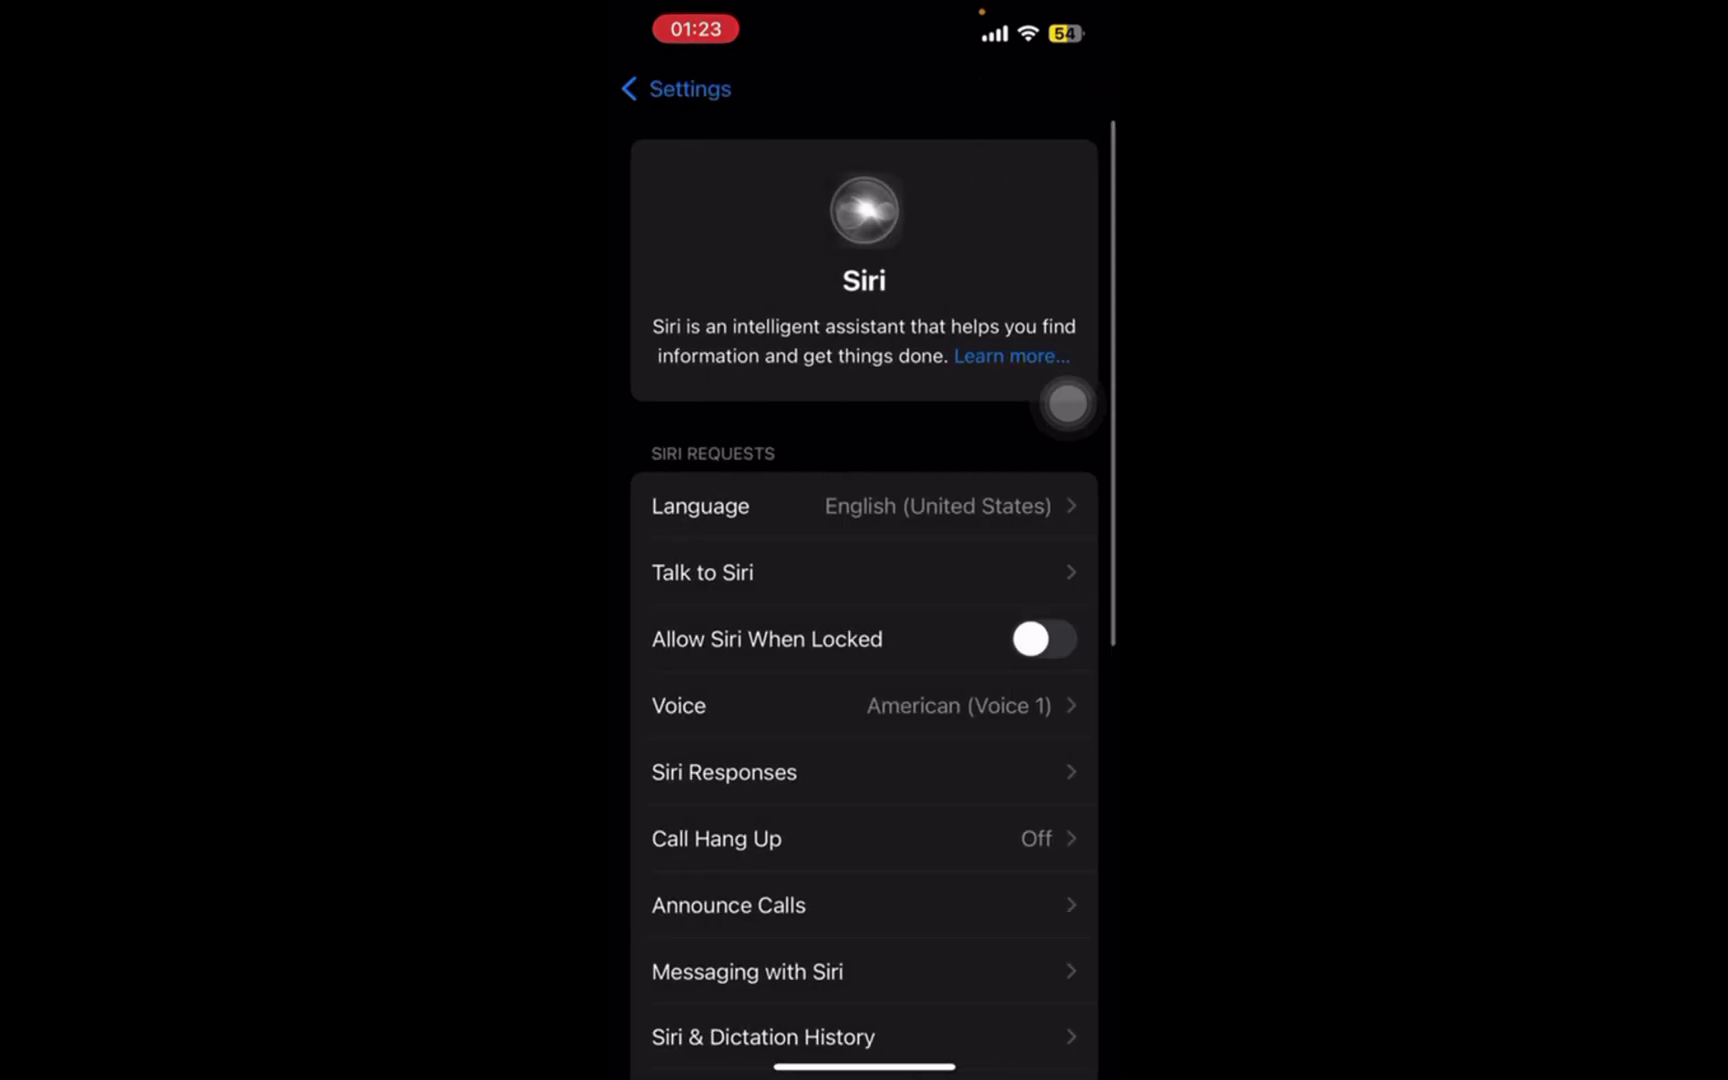
{"action": "left_click", "coordinate": [648, 86]}
{"action": "scroll", "coordinate": [865, 607], "scroll_direction": "up", "scroll_amount": 5}
{"action": "left_click", "coordinate": [746, 614]}
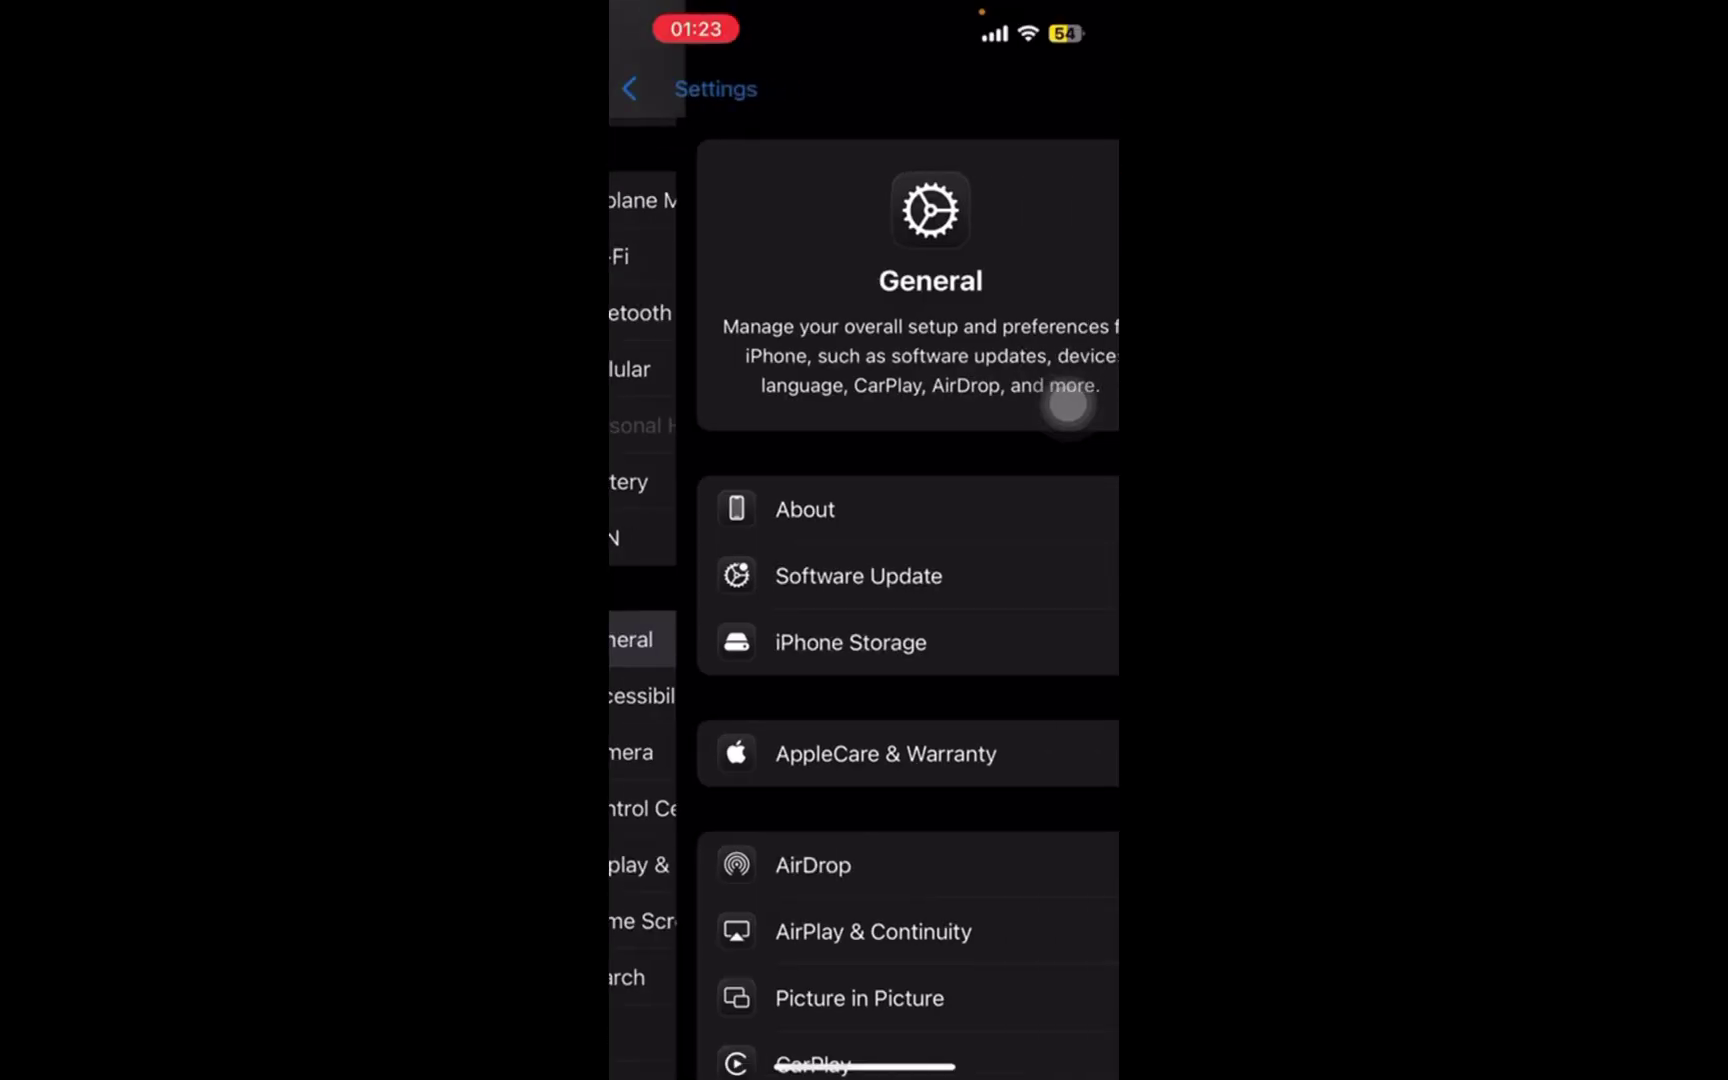
{"action": "scroll", "coordinate": [1066, 402], "scroll_direction": "down", "scroll_amount": 2}
{"action": "scroll", "coordinate": [1066, 402], "scroll_direction": "down", "scroll_amount": 3}
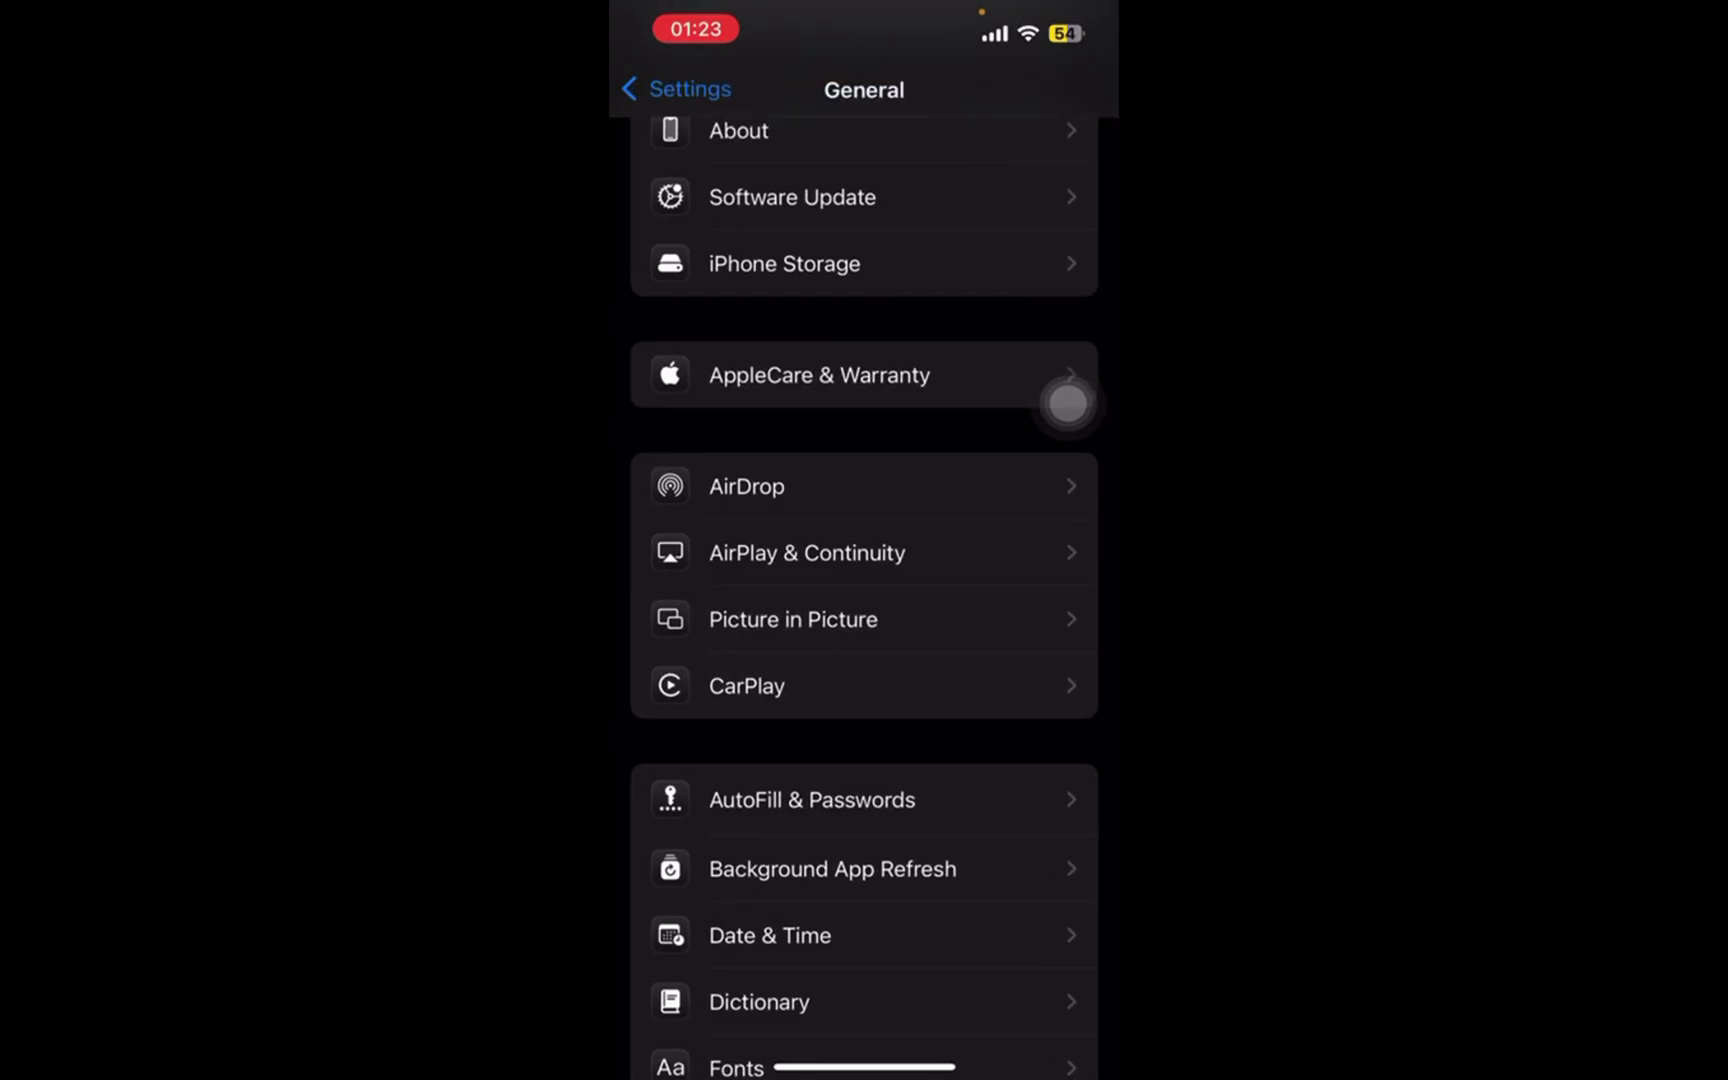
{"action": "left_click", "coordinate": [675, 87]}
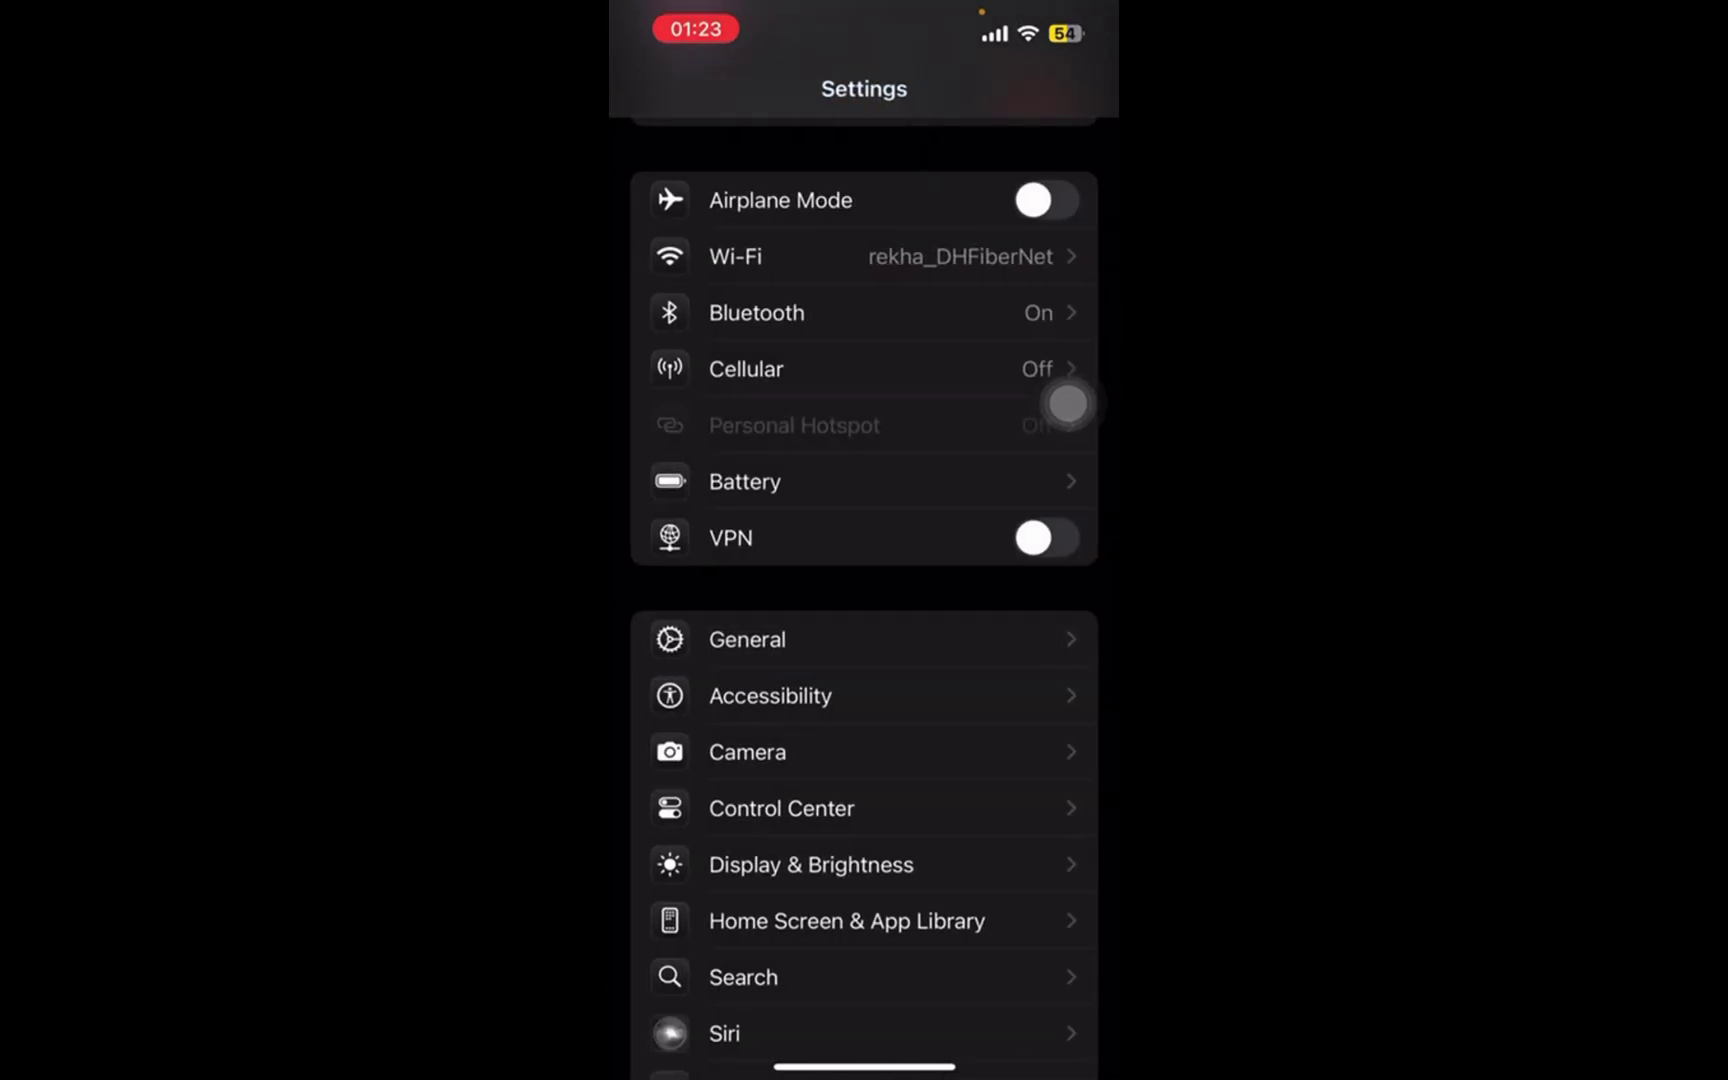